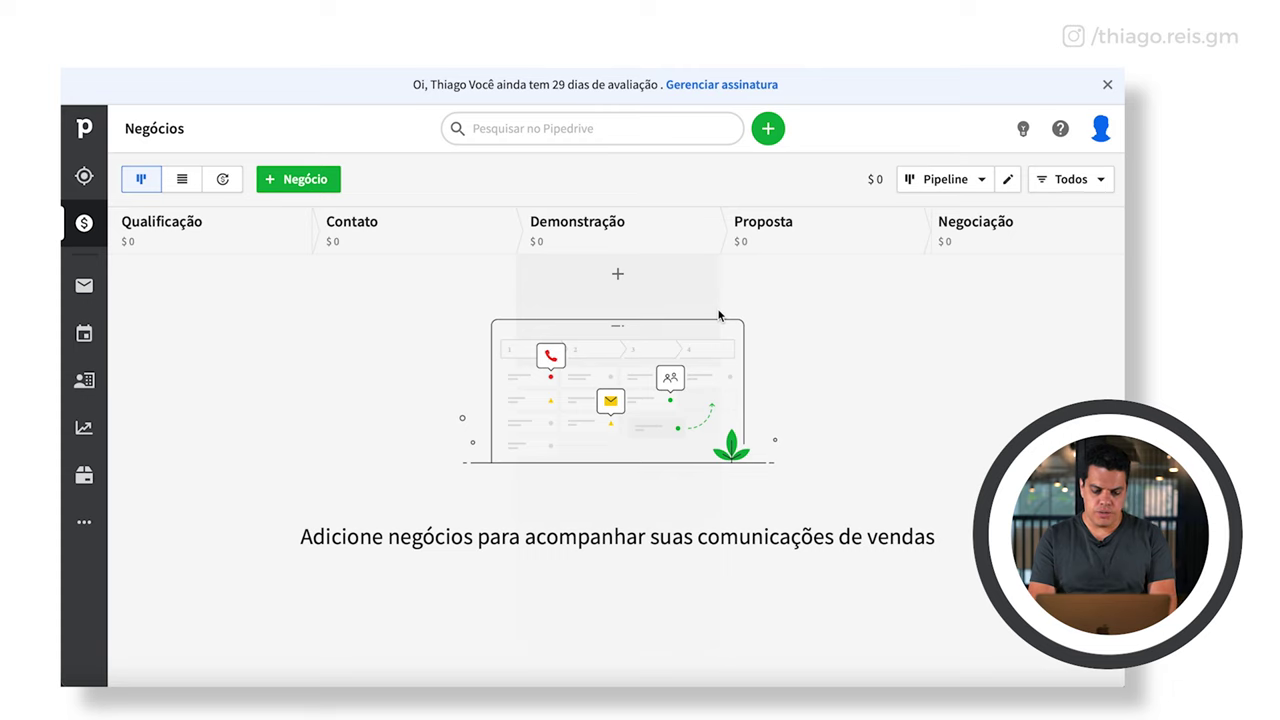
Add a new deal with the contact person's name and the organization Teste, save it, and dismiss the follow-up tip
key("d")
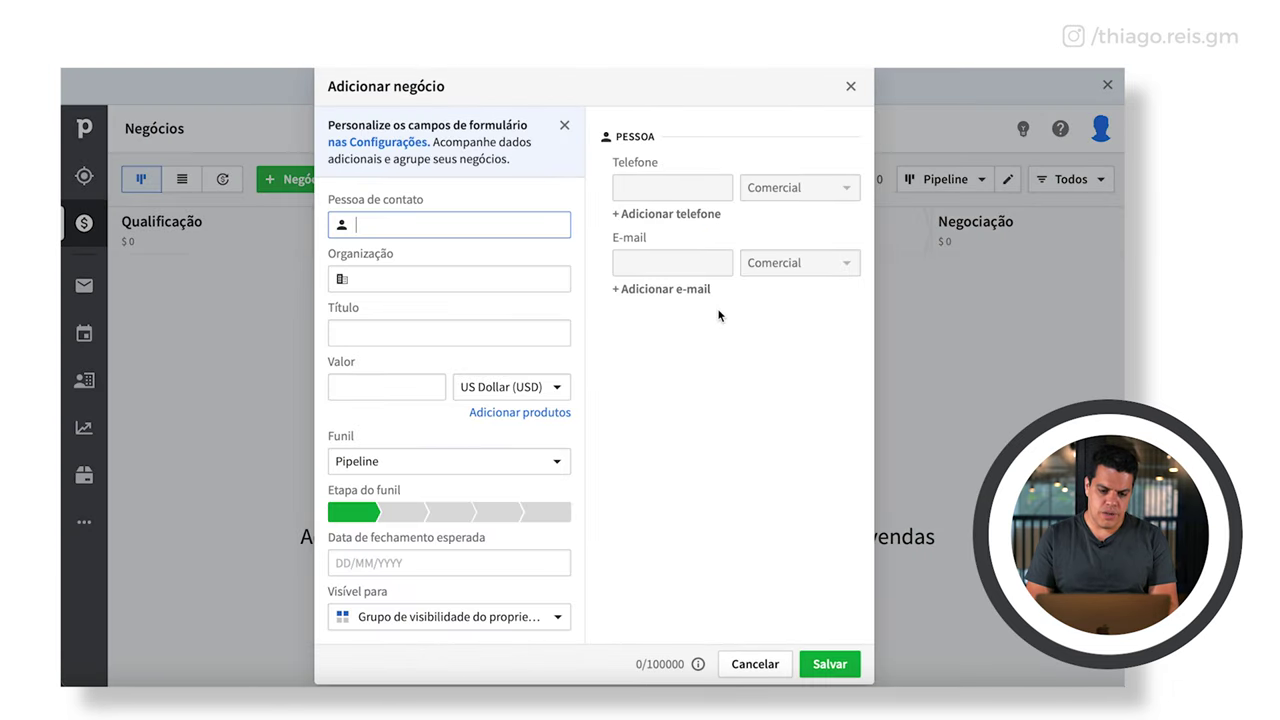
type("João")
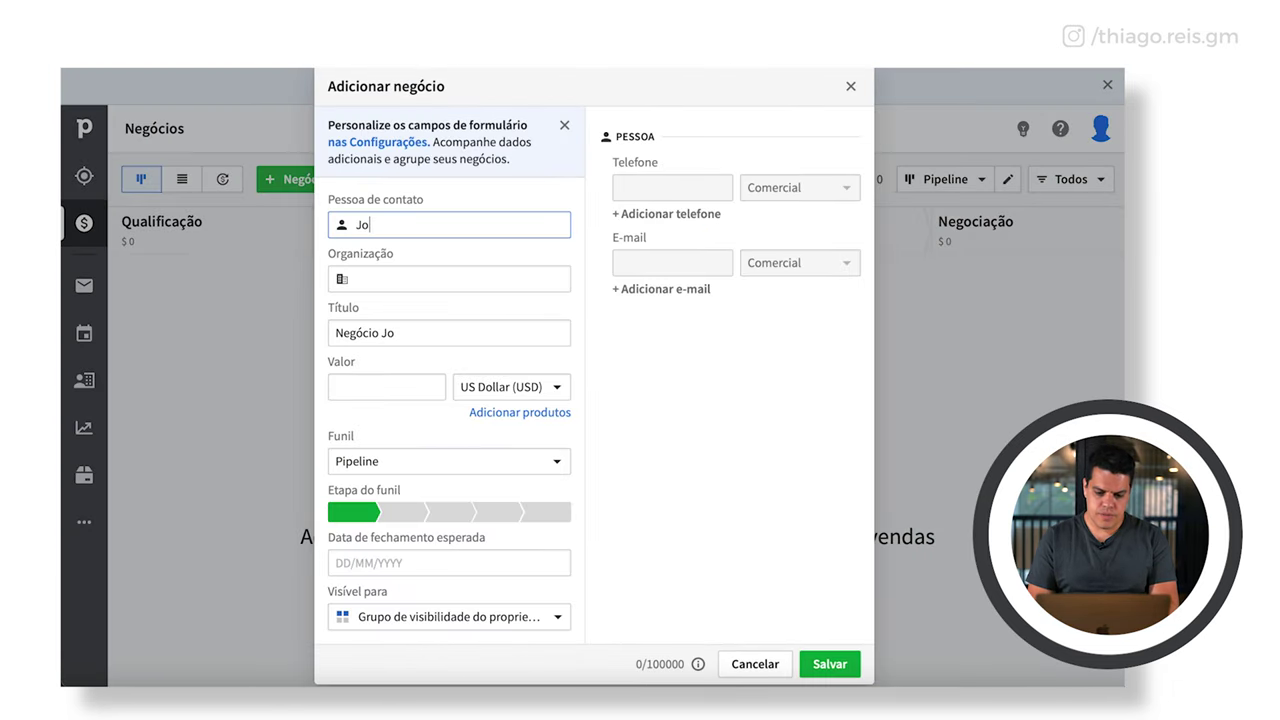
left_click(477, 284)
type("Teste")
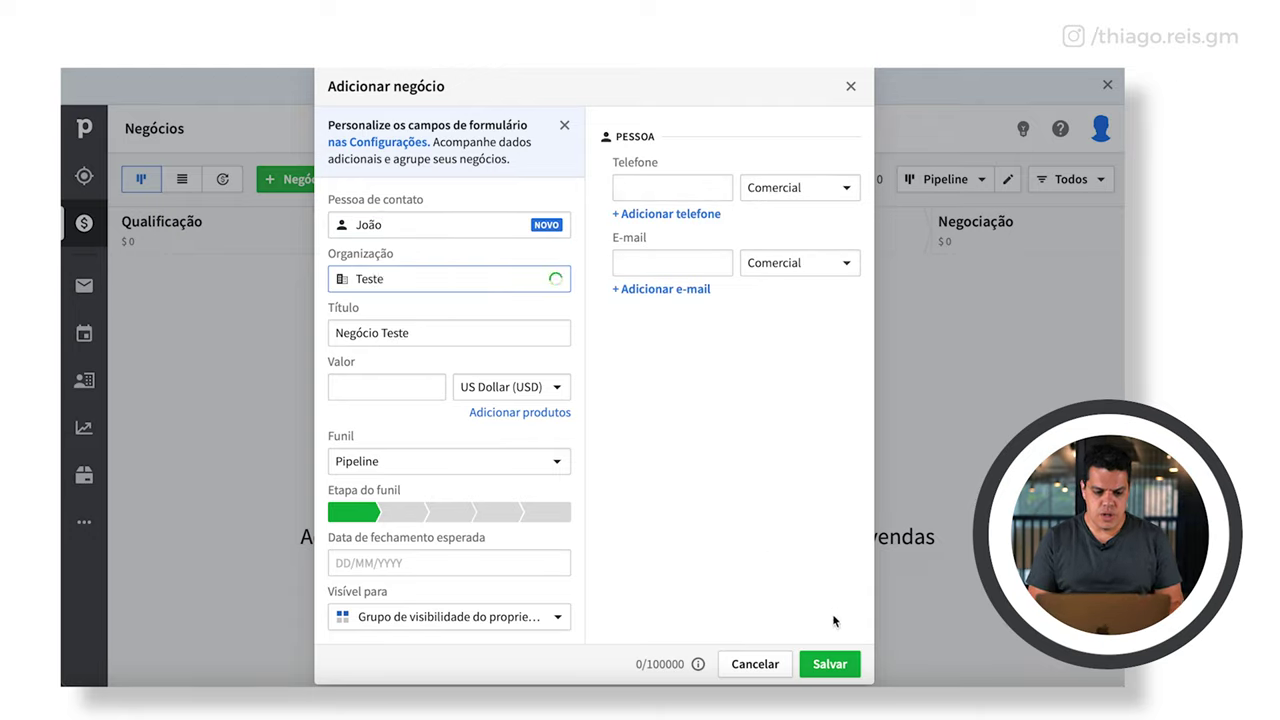
left_click(830, 664)
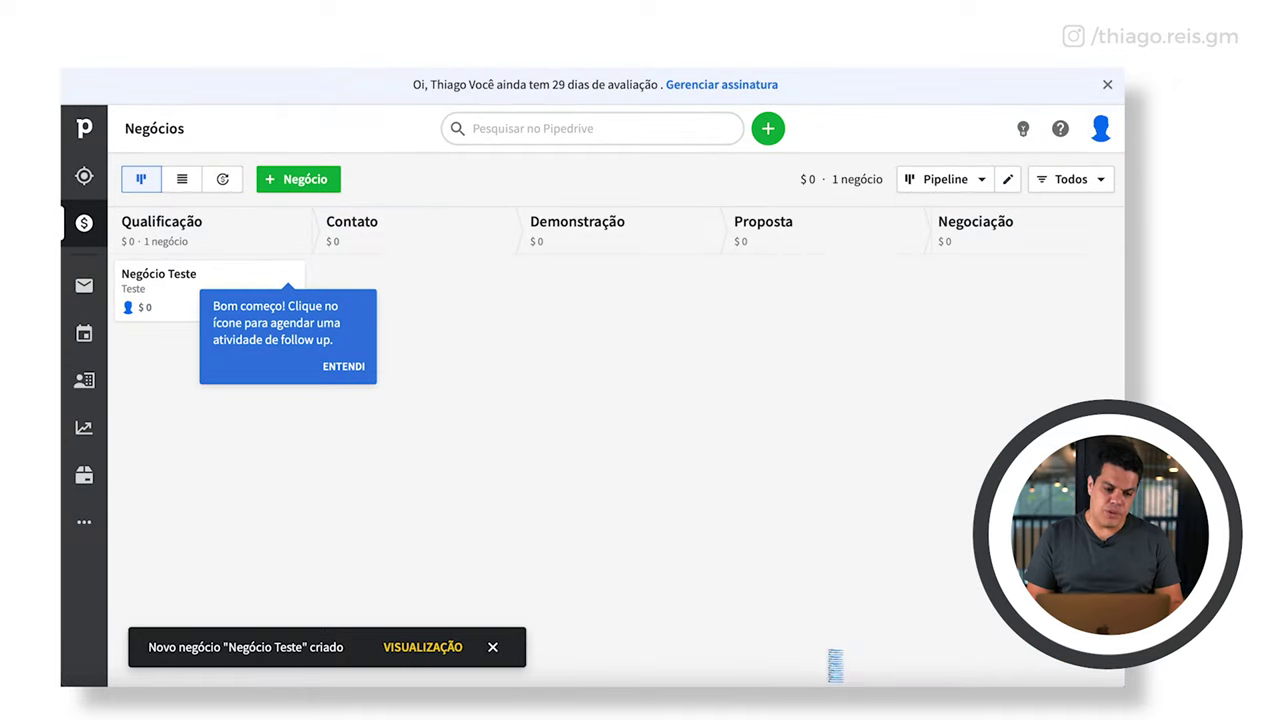
left_click(345, 367)
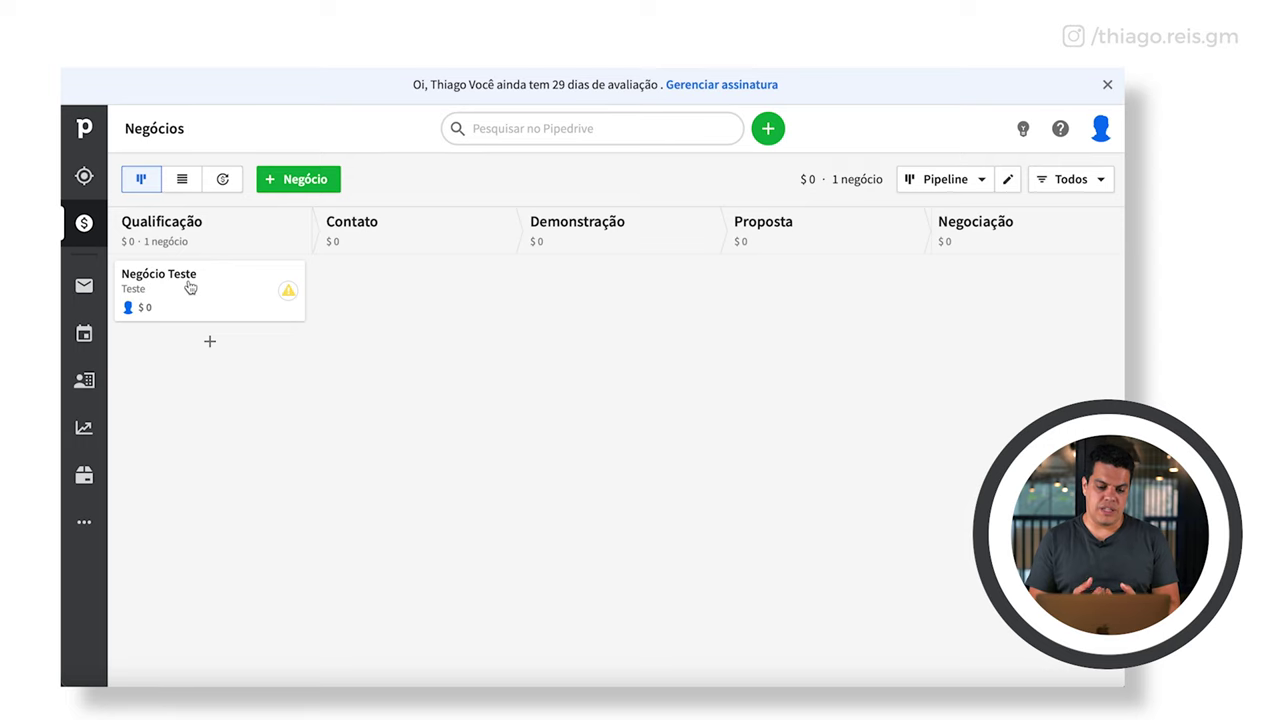
Open the Negócio Teste deal and view its note editor and activity scheduling form
left_click(190, 287)
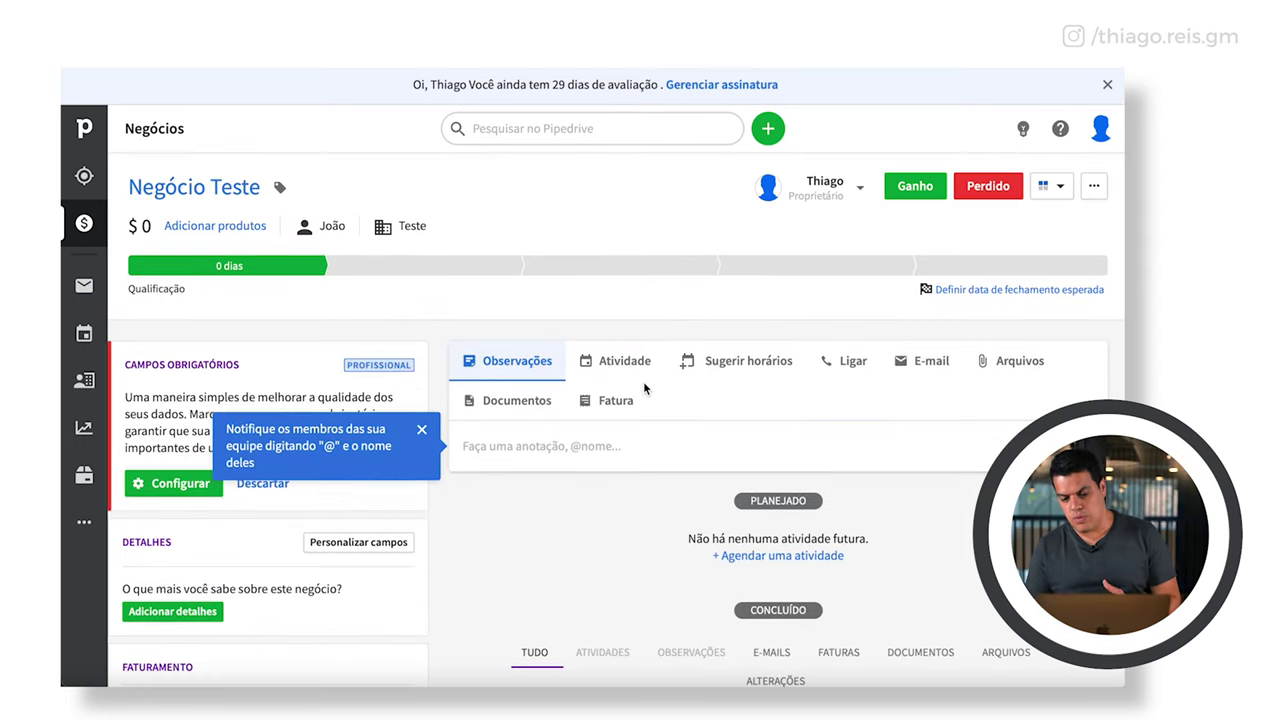
left_click(522, 452)
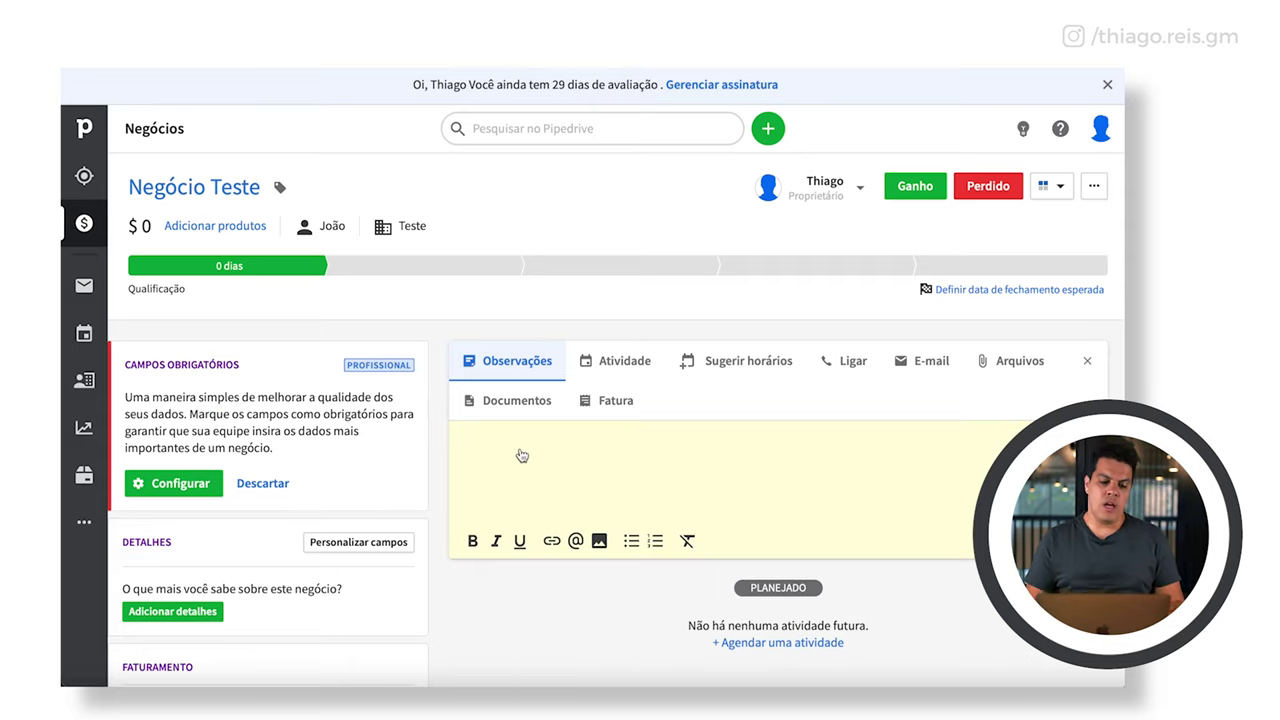
left_click(622, 377)
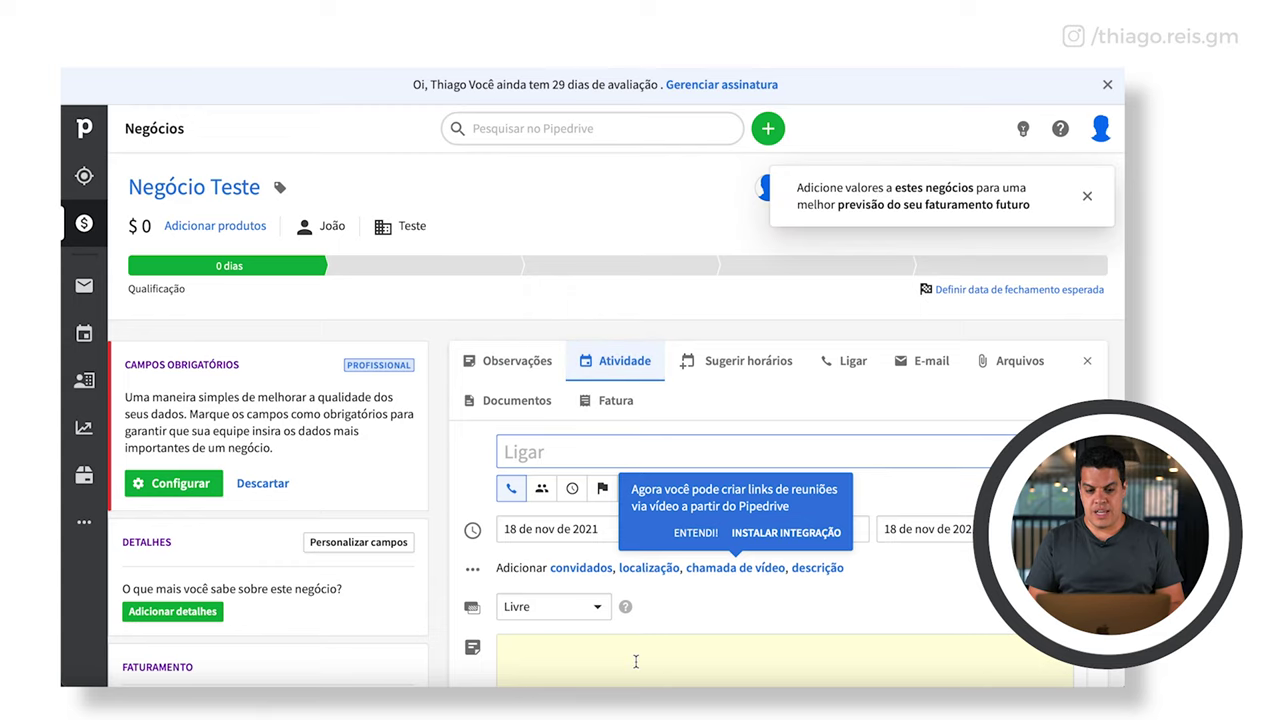
Examine the general availability settings for proposing meeting times, including the form for a new availability, and close them
left_click(738, 362)
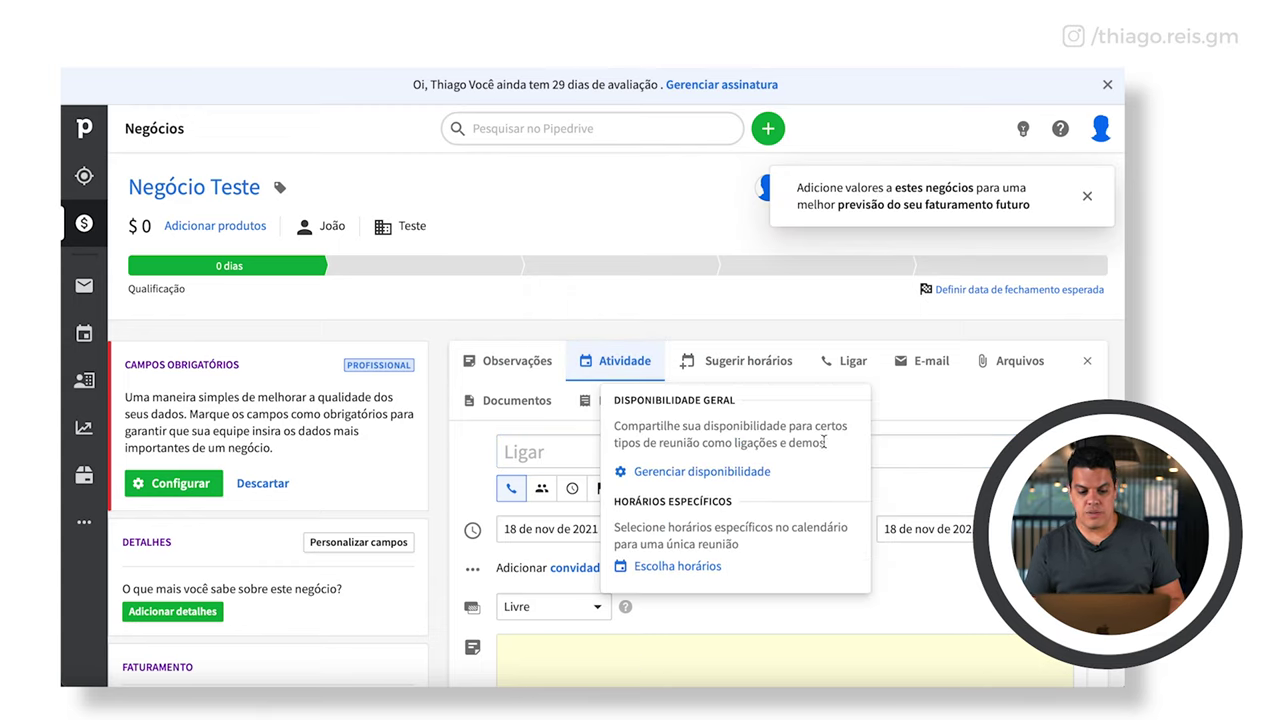
left_click(736, 482)
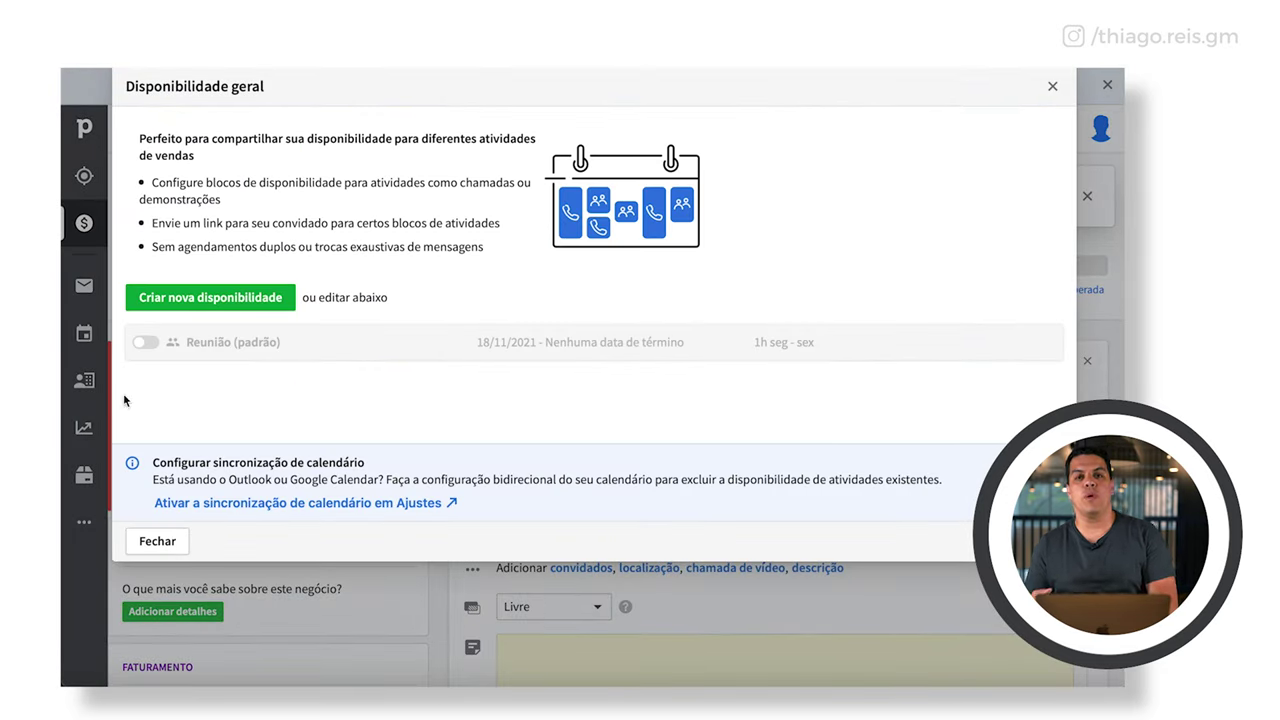
left_click(238, 300)
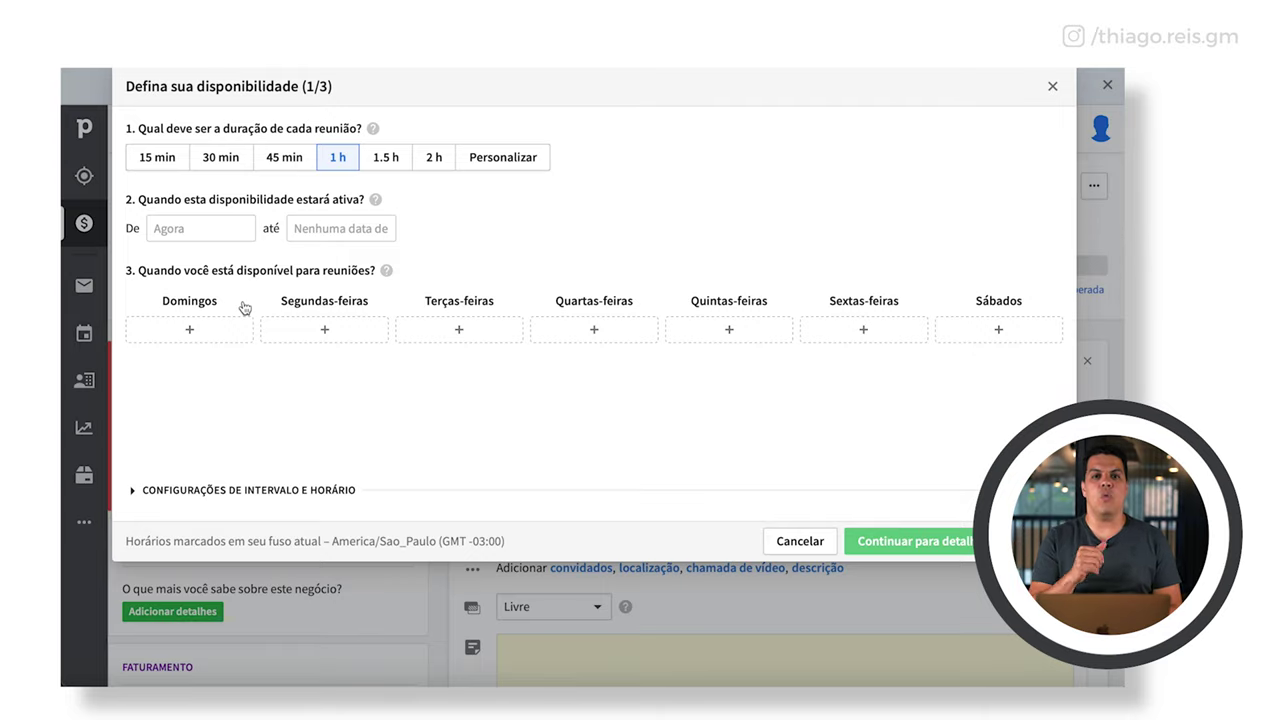
left_click(1052, 86)
left_click(1052, 86)
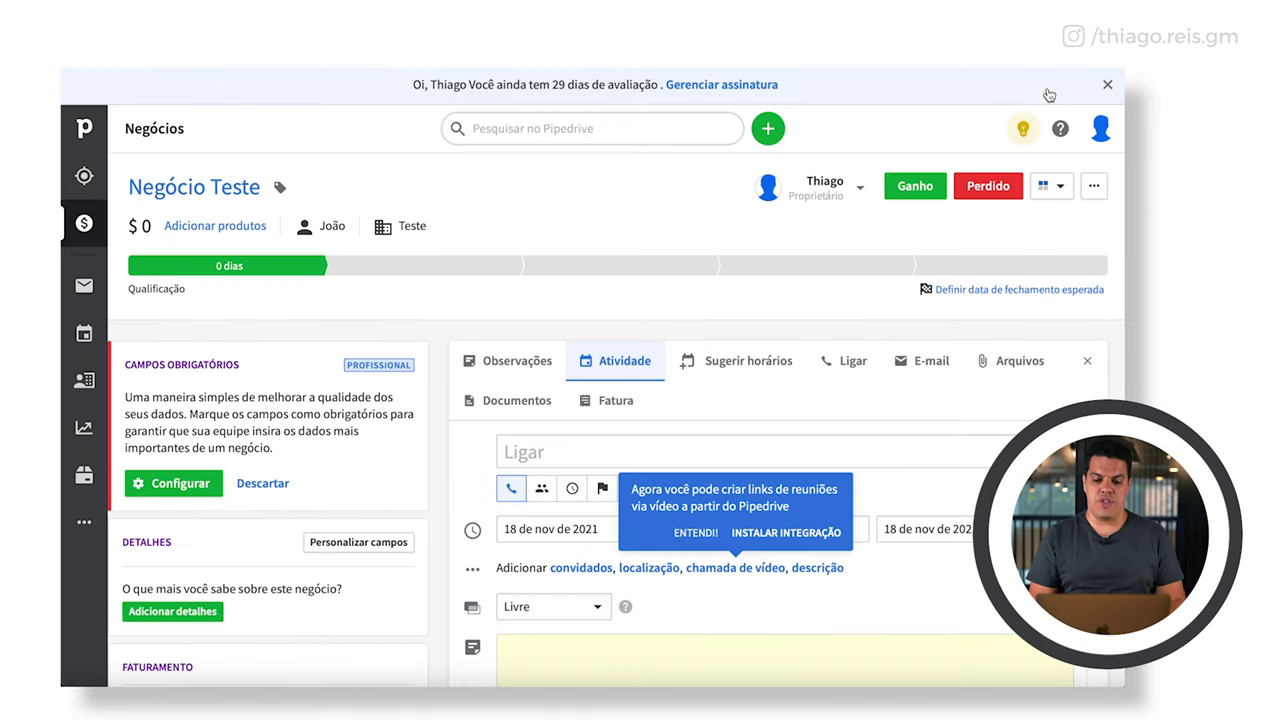
Review the deal's calling, e-mail and file attachment options, and collapse the file area
left_click(869, 382)
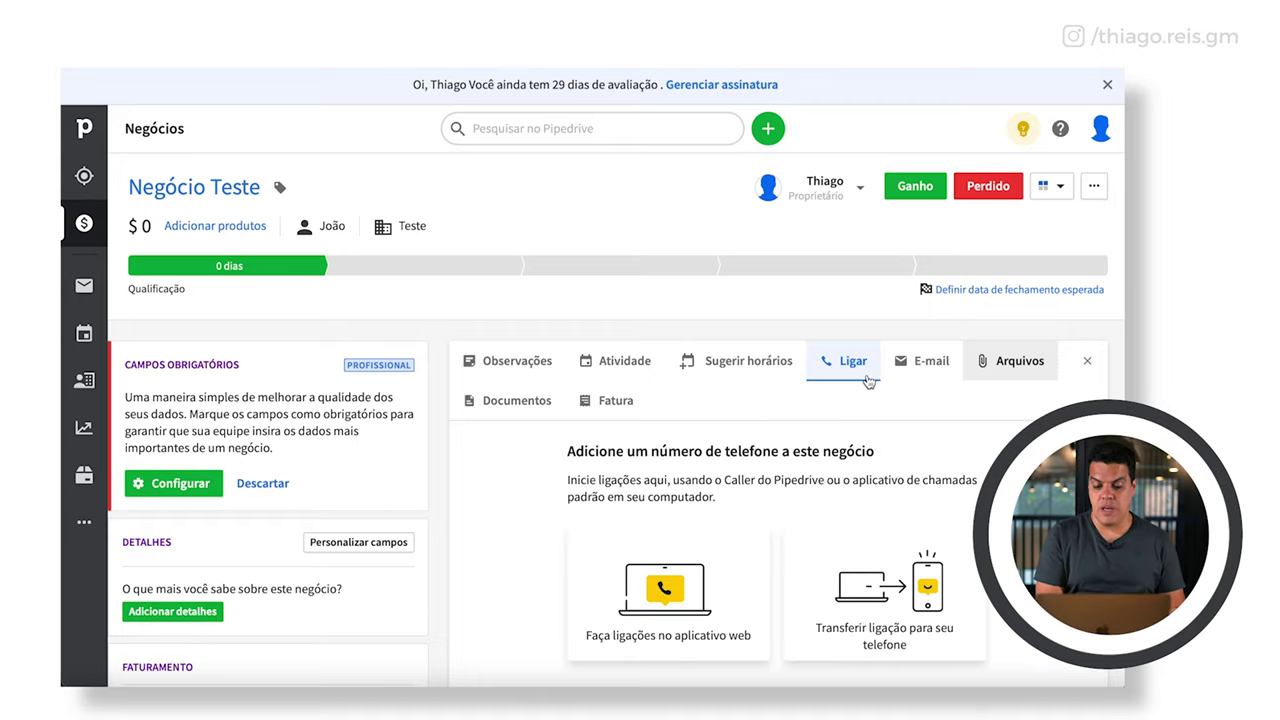
left_click(924, 377)
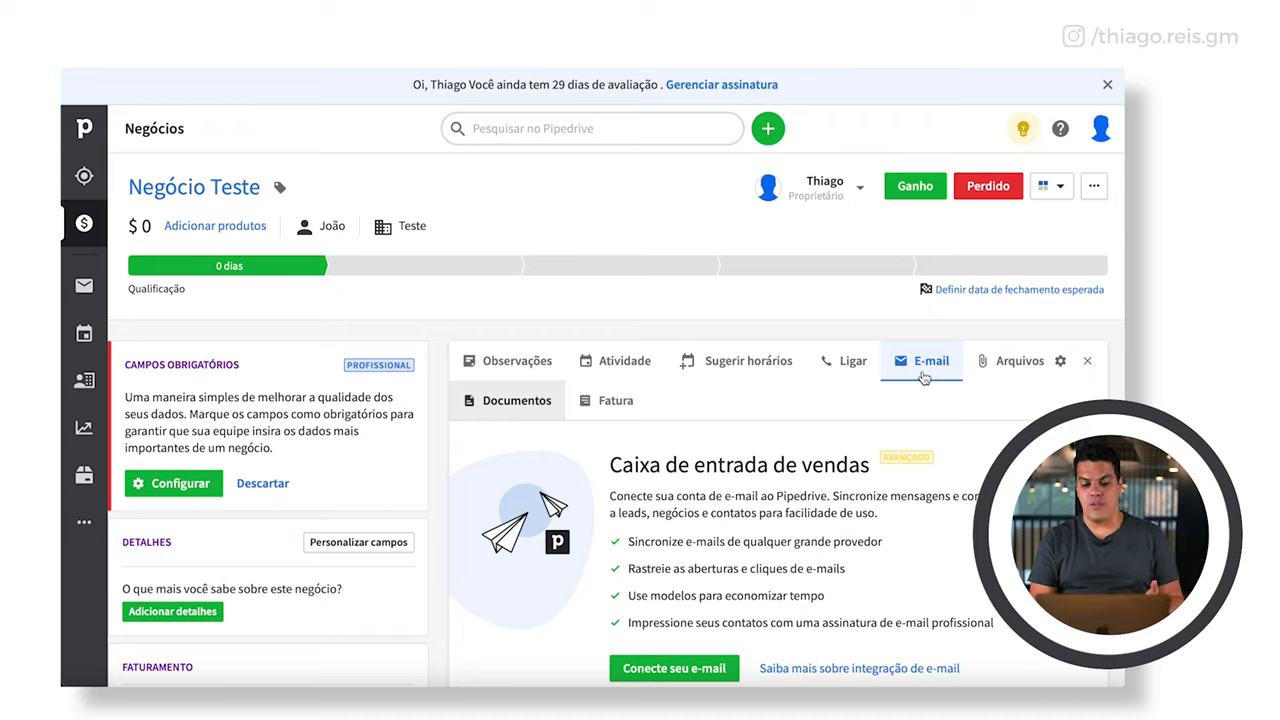
left_click(1022, 363)
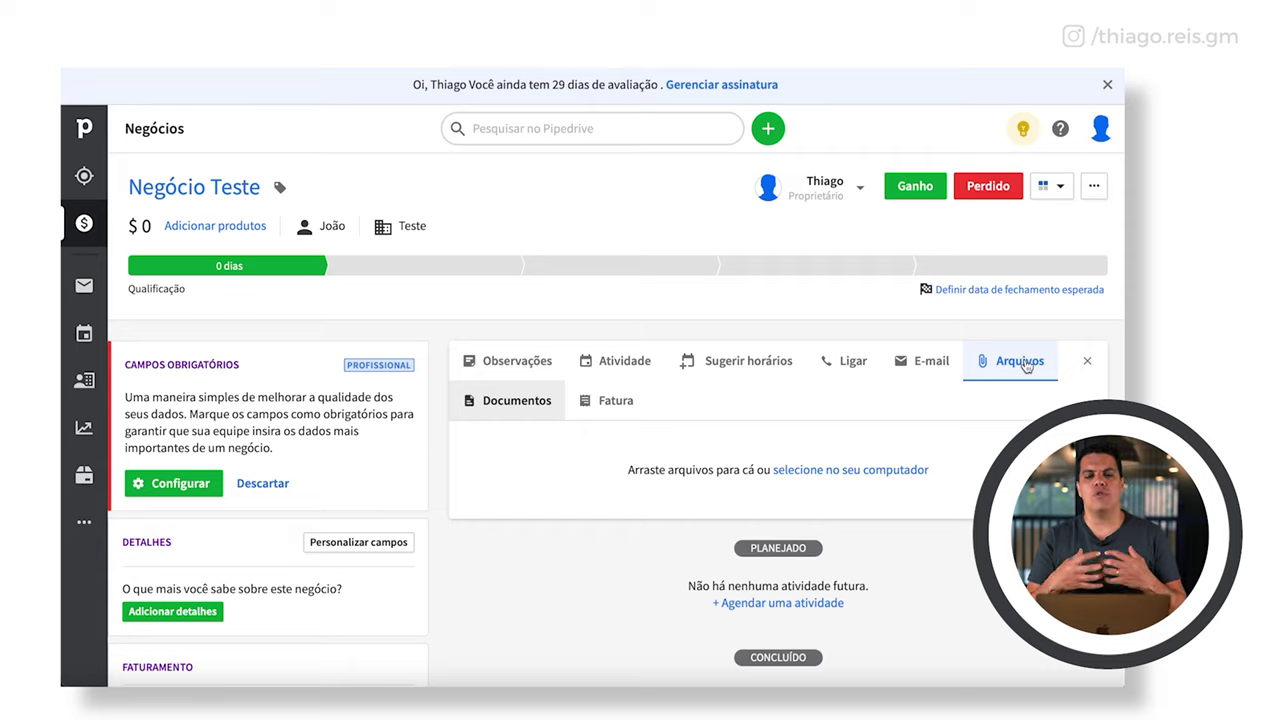
left_click(1089, 362)
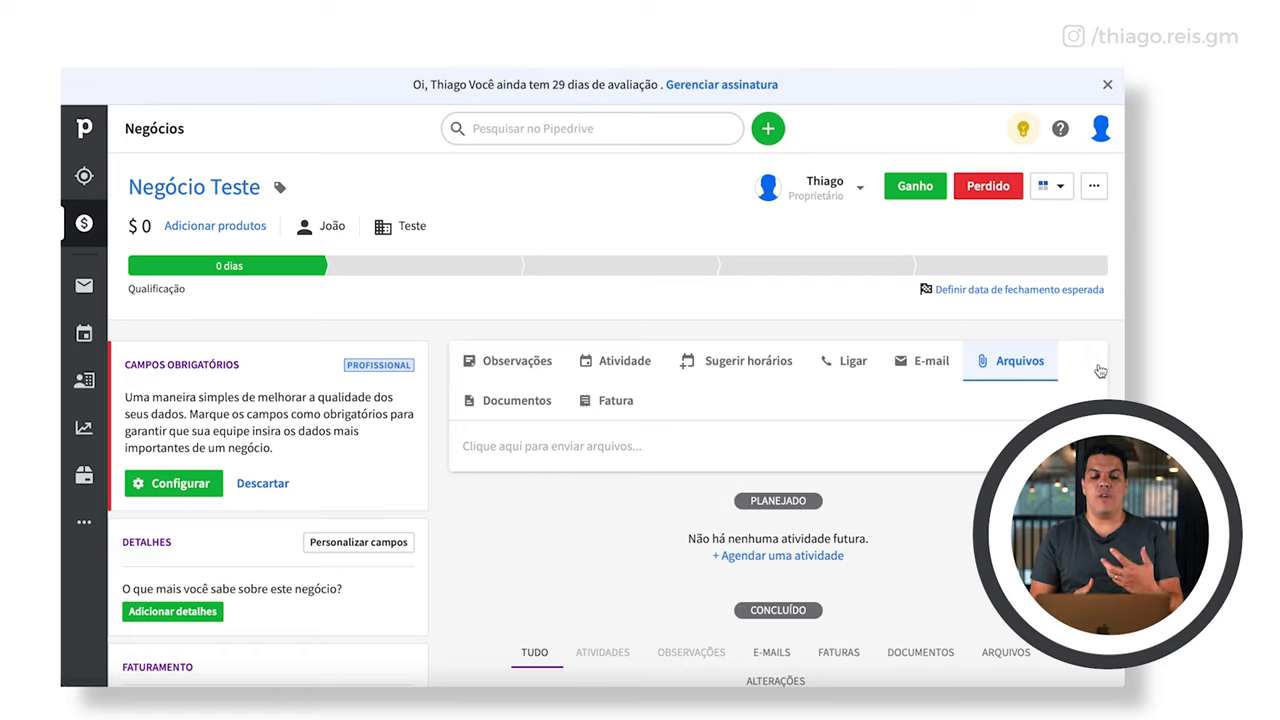
Move the deal to the Contato stage and set its value to 5000 in Brazilian Real (BRL)
left_click(437, 268)
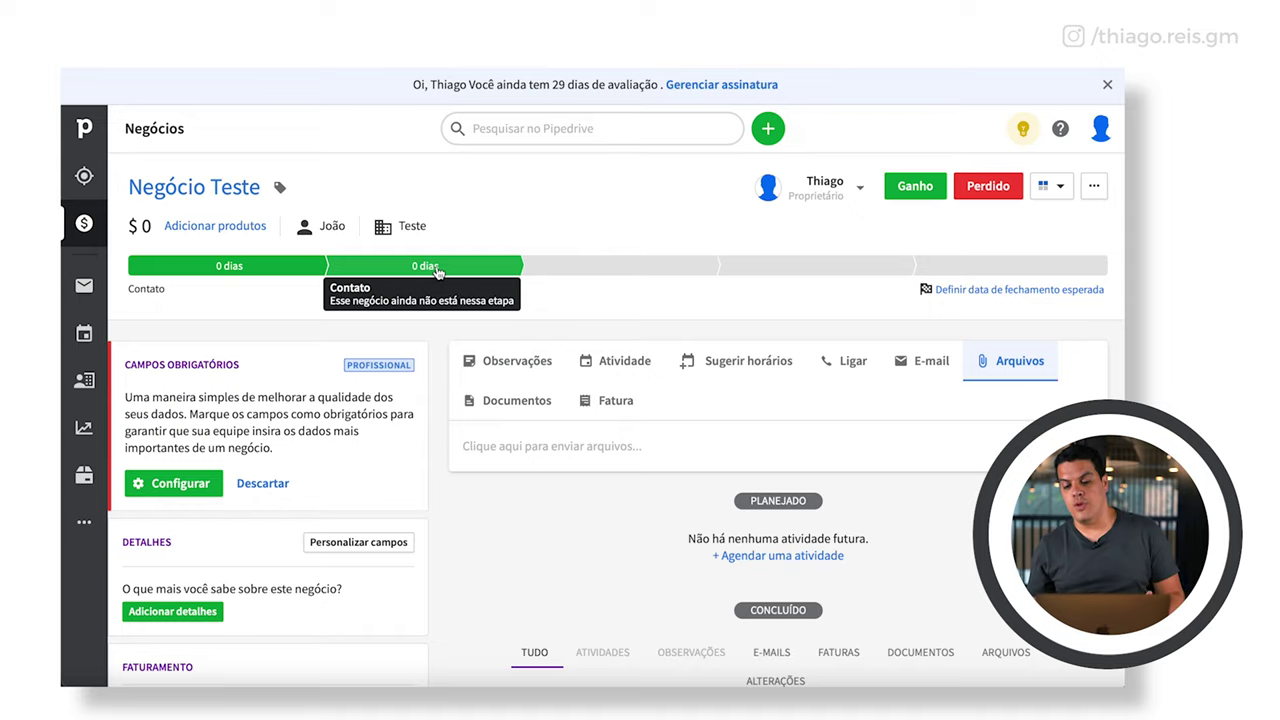
left_click(150, 227)
type("5000")
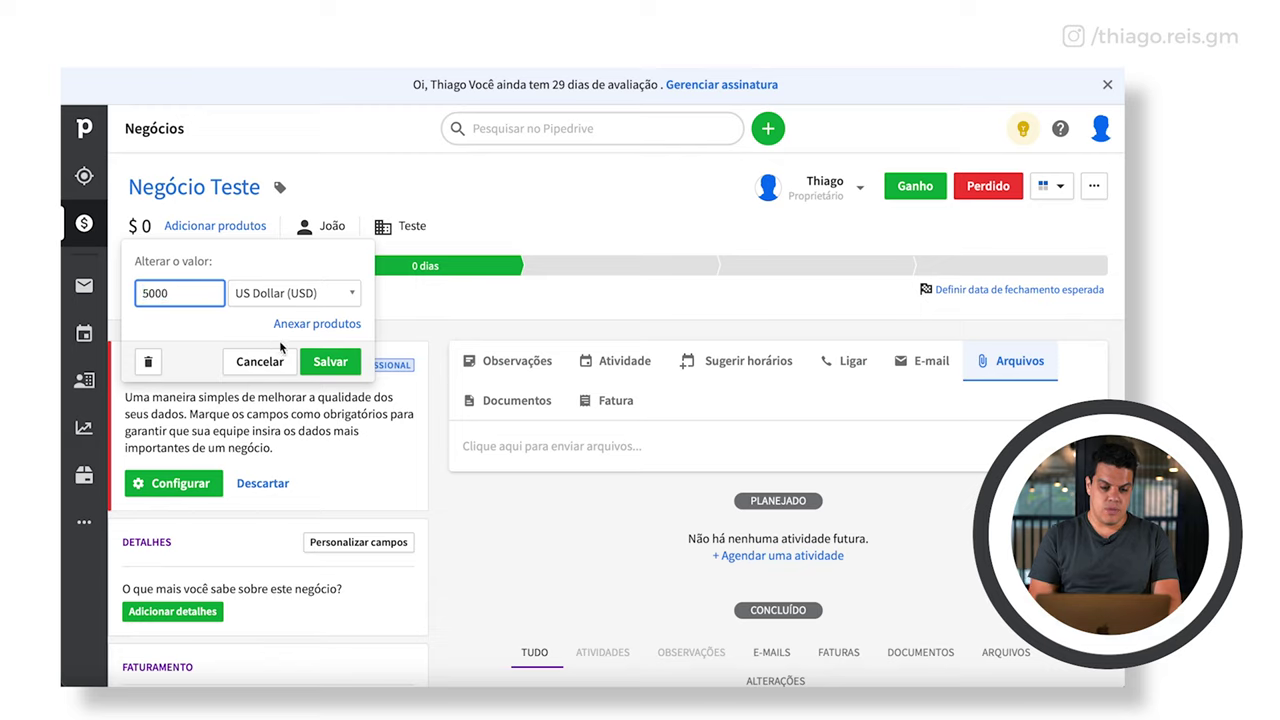
left_click(343, 293)
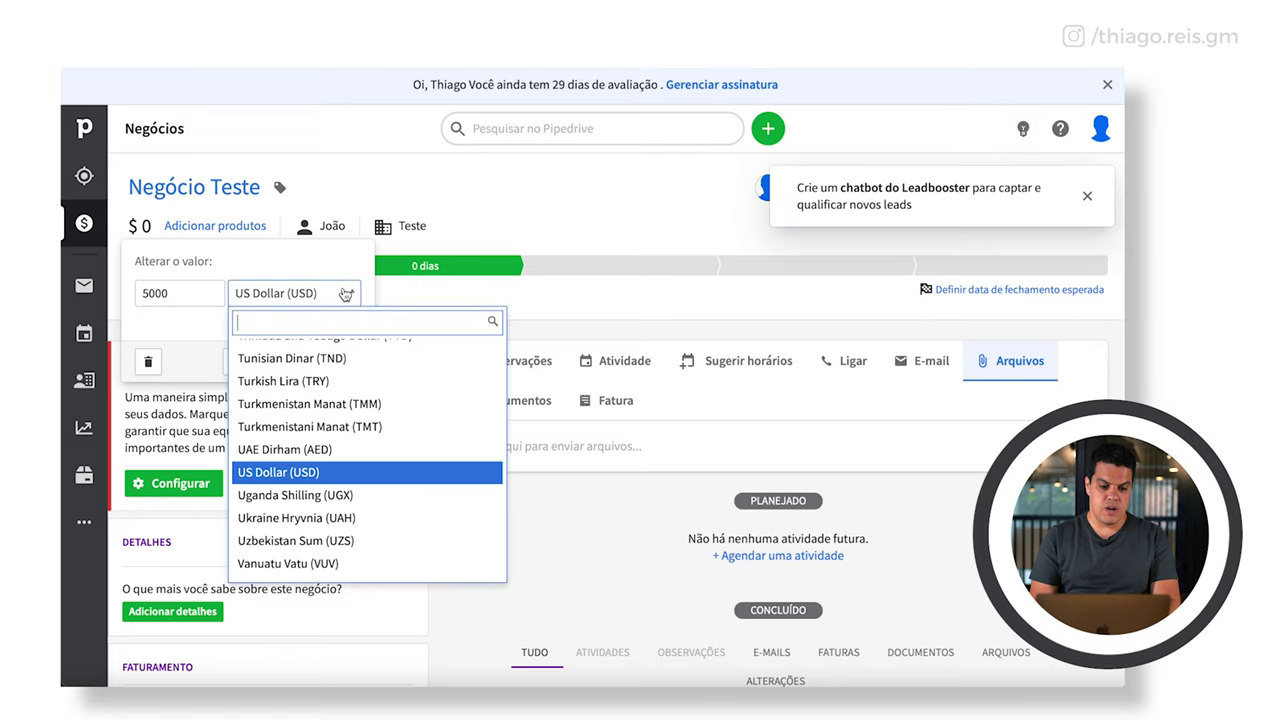
type("re")
key("Return")
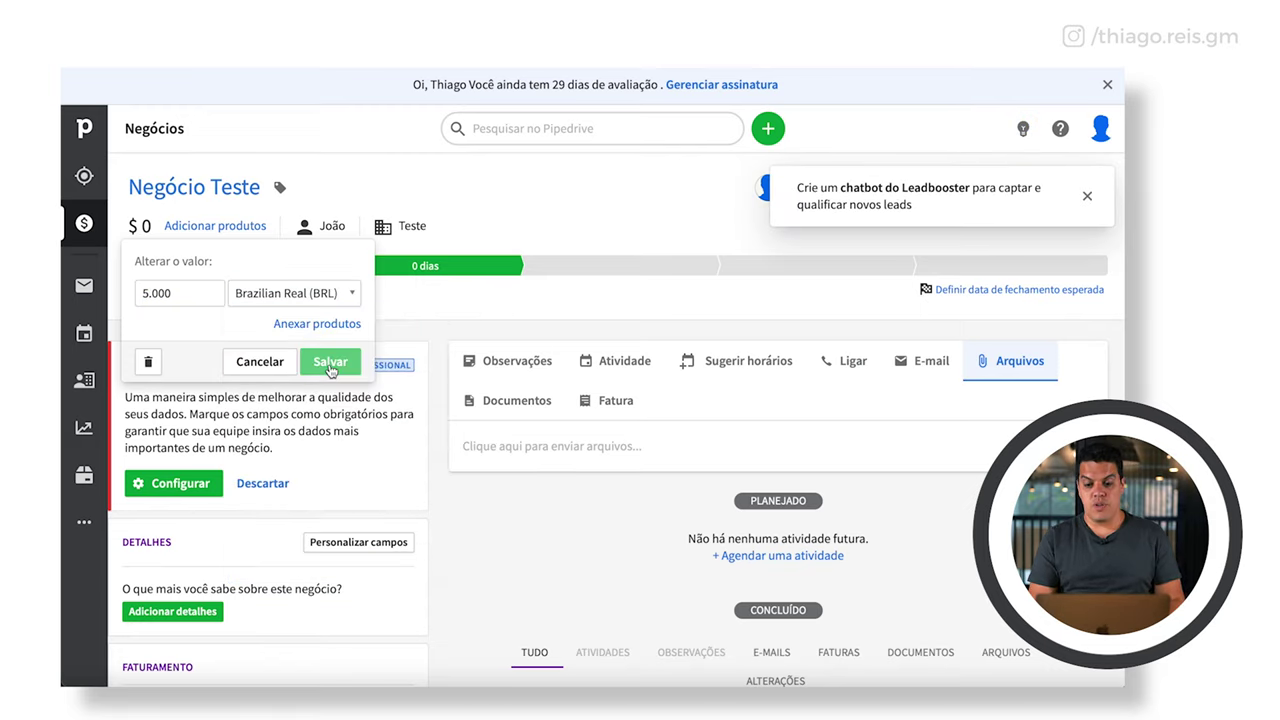
left_click(331, 362)
left_click(1087, 197)
Set the deal's expected closing date to 24 November 2021
left_click(1008, 290)
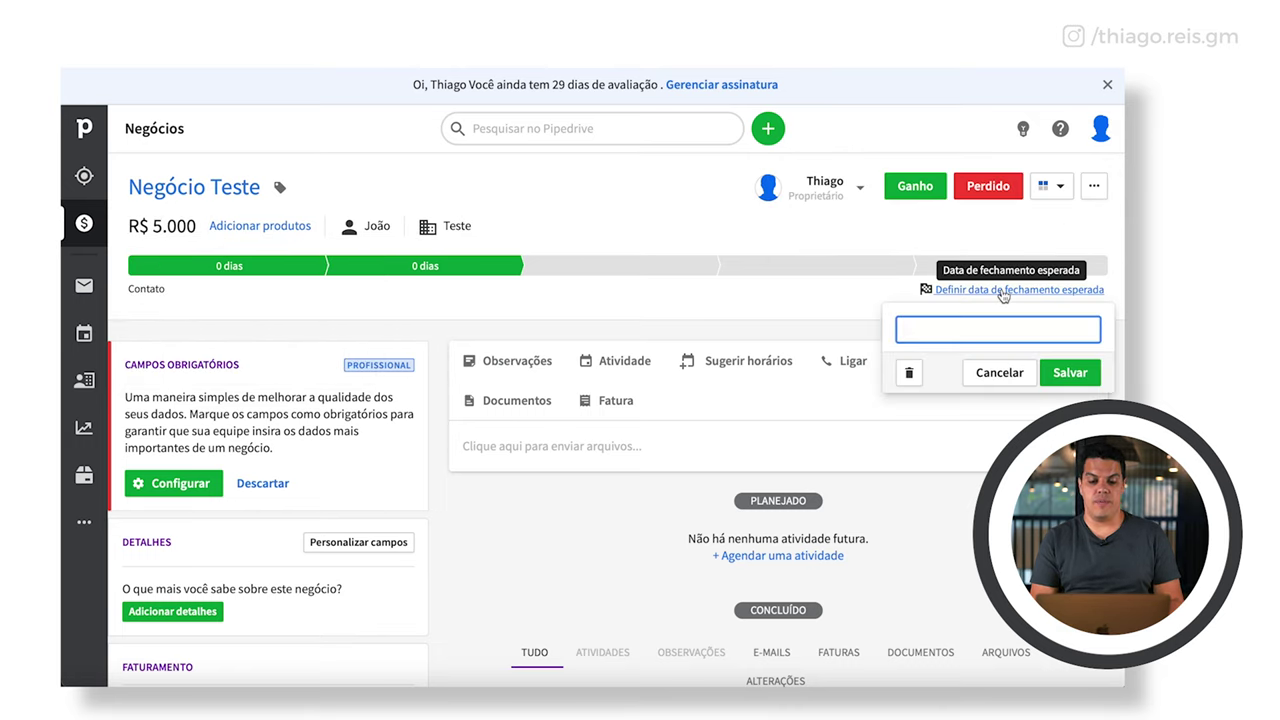
left_click(952, 500)
left_click(1050, 375)
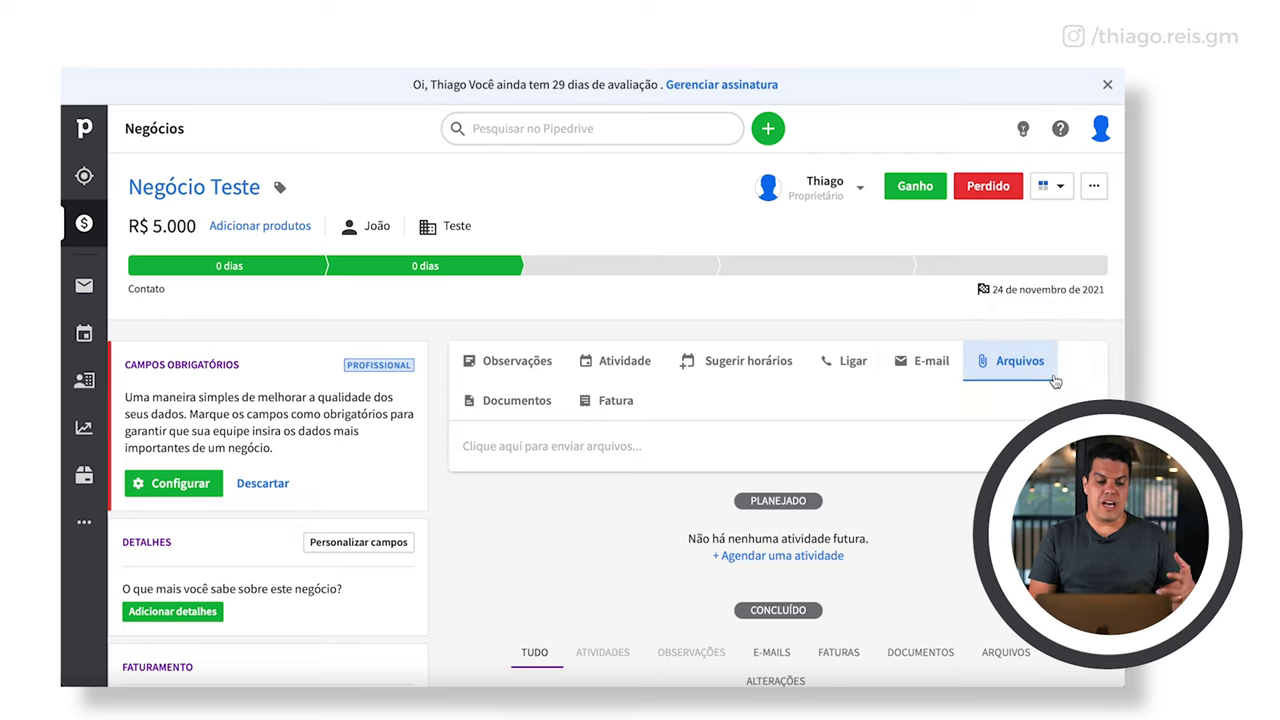
Examine the deal's change history and its billing, organization, person and participant details
scroll(600, 512, "down", 1)
scroll(310, 535, "down", 5)
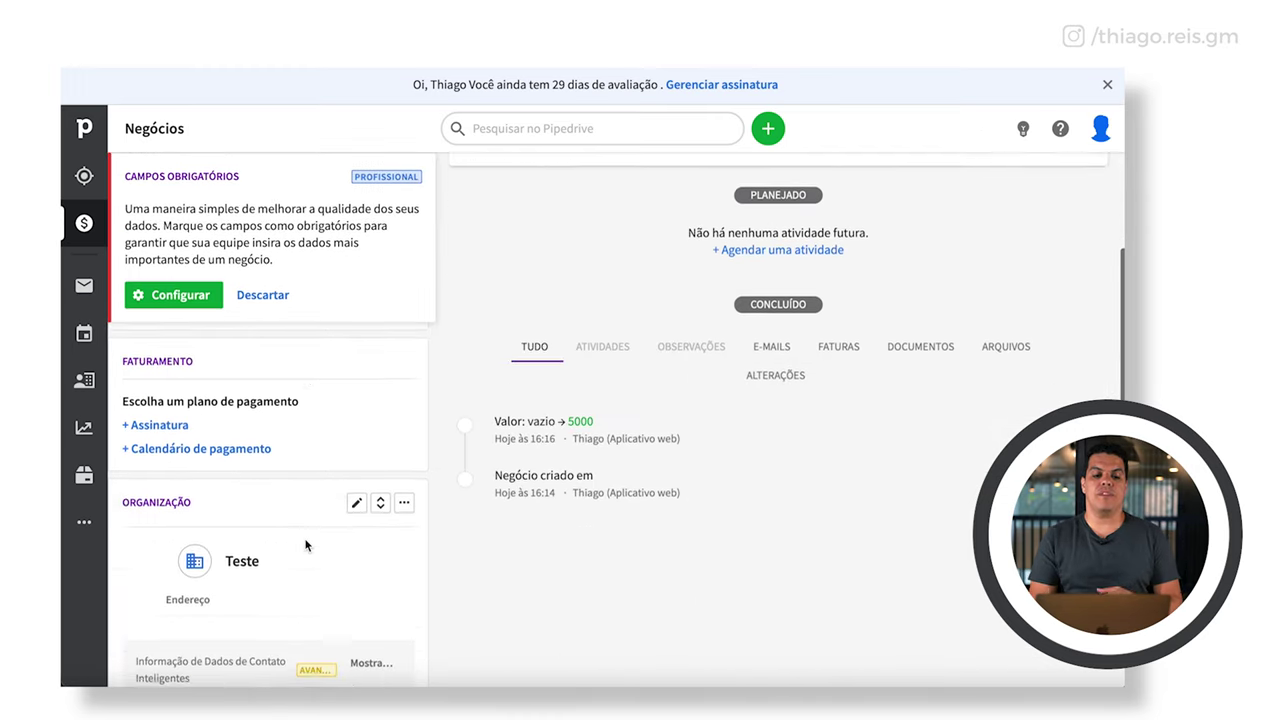
scroll(306, 545, "down", 3)
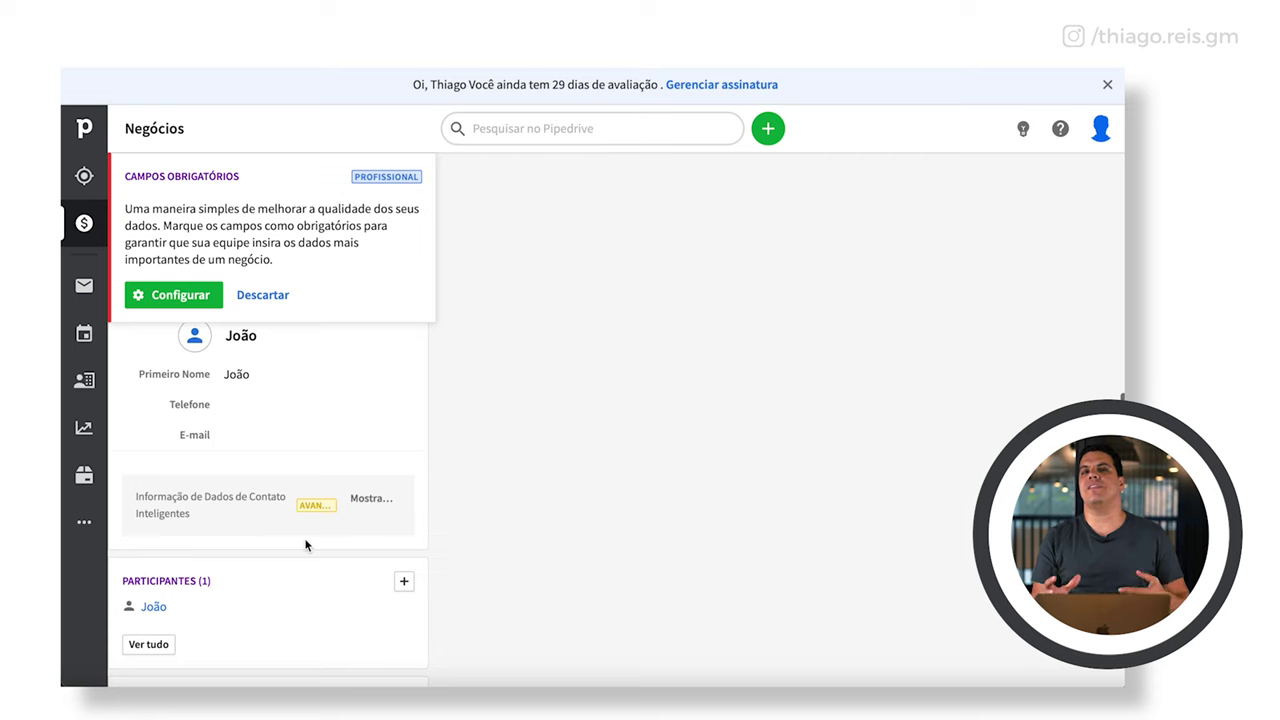
scroll(559, 354, "up", 10)
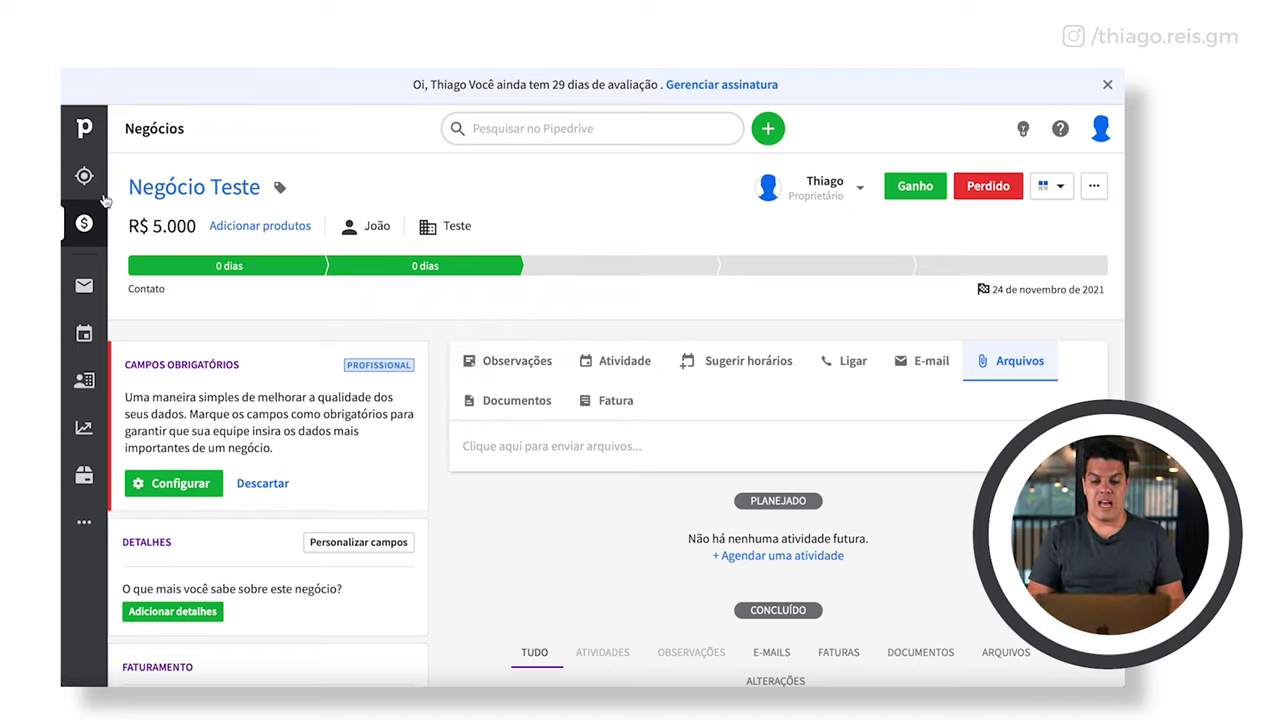
Return to the deals pipeline and move the Negócio Teste deal to the Demonstração stage
left_click(86, 229)
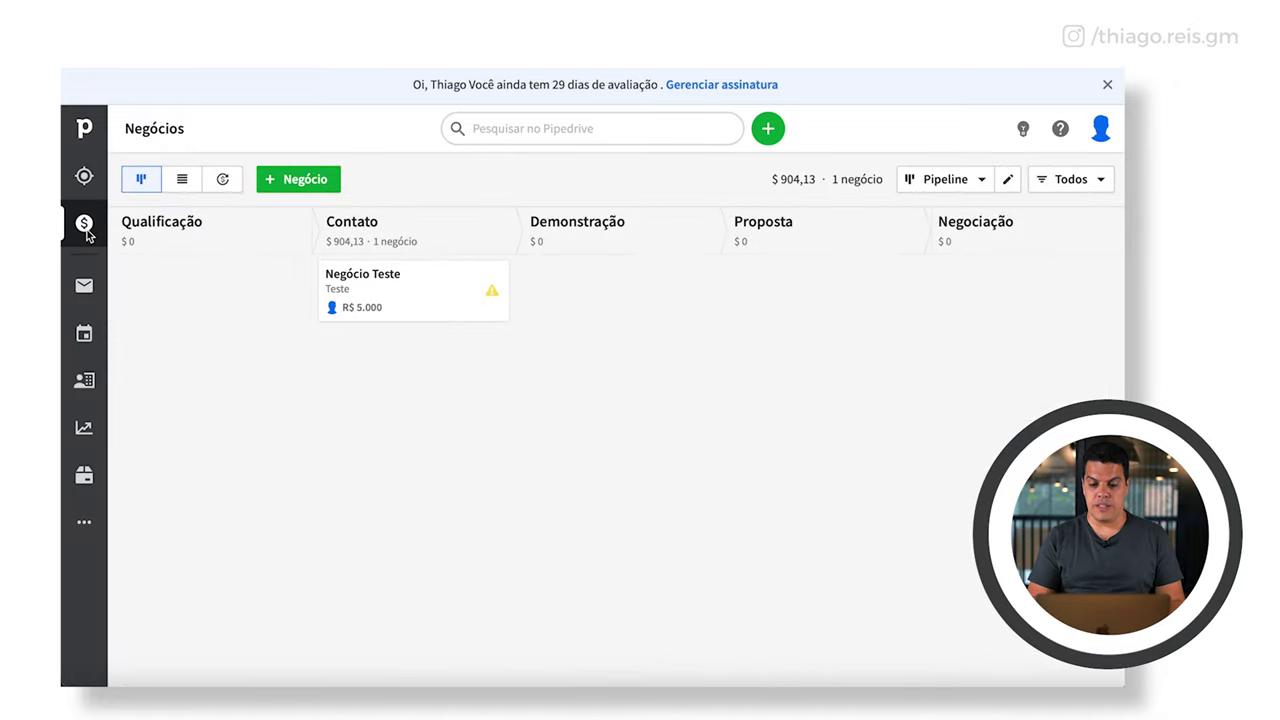
left_click_drag(434, 314, 609, 307)
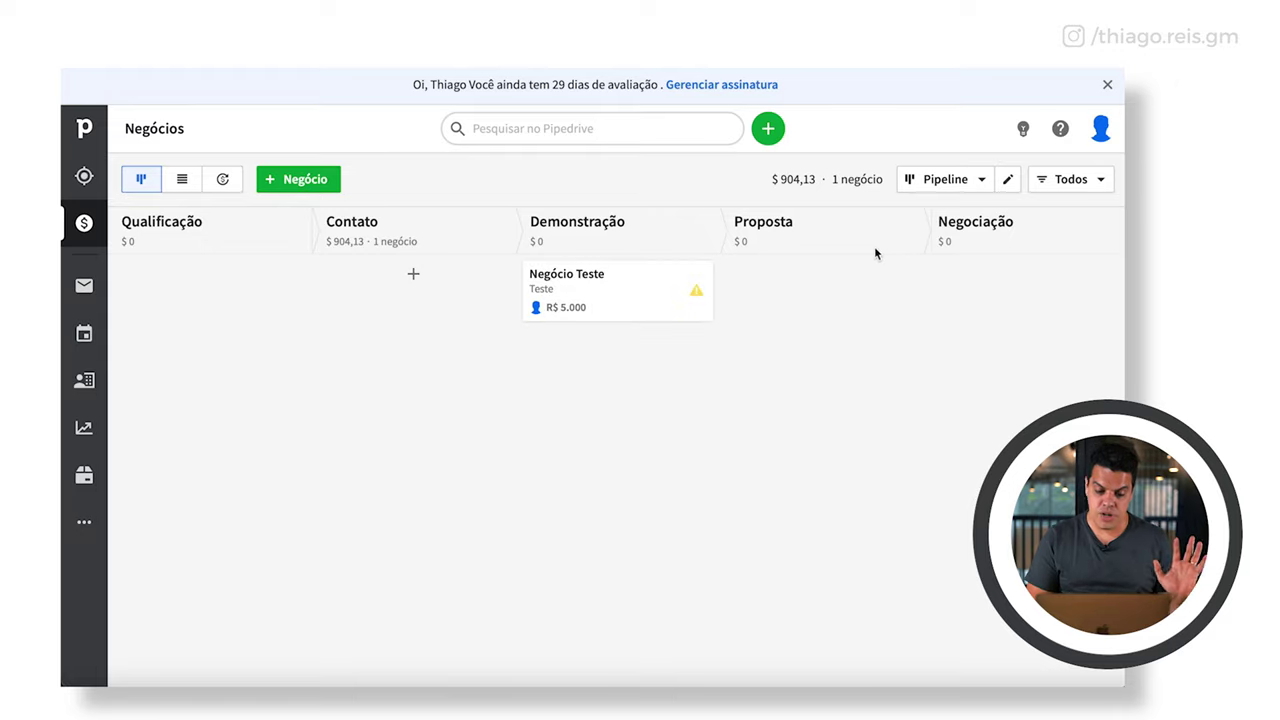
Move the Negócio Teste deal on to the Negociação stage and mark it as won (Ganho)
left_click_drag(609, 306, 484, 663)
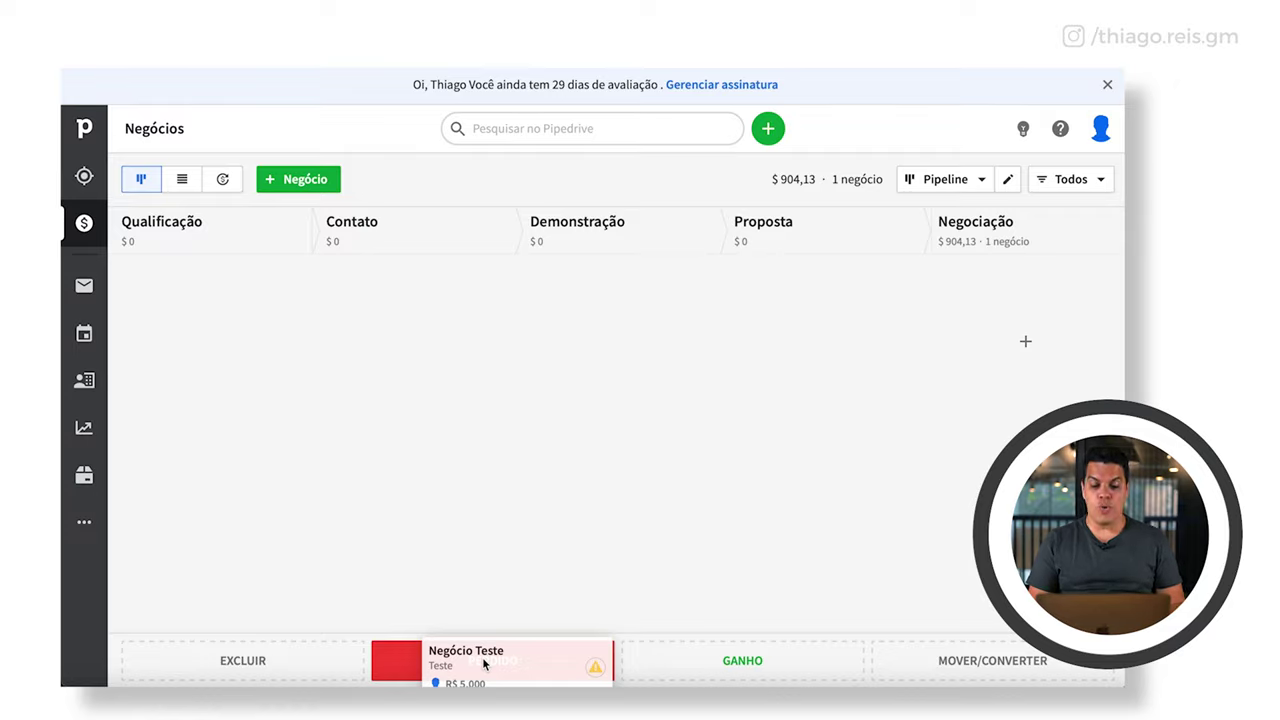
left_click_drag(484, 663, 726, 655)
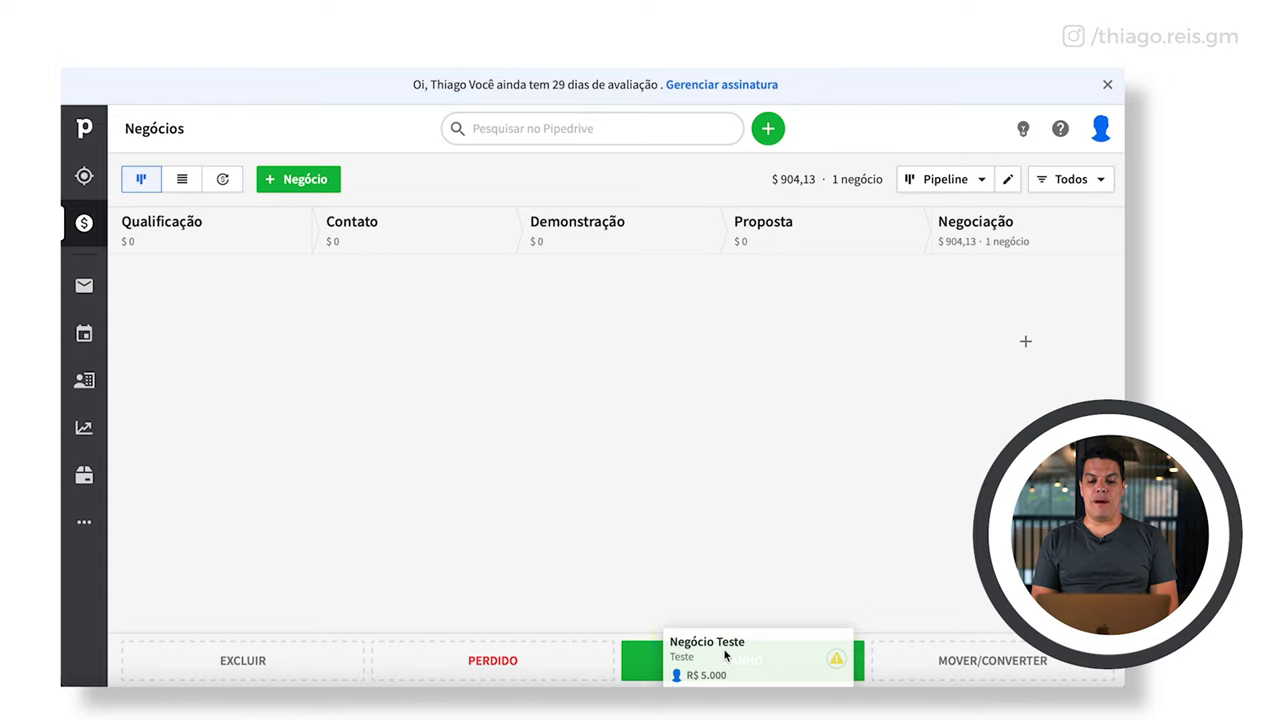
left_click_drag(725, 655, 725, 655)
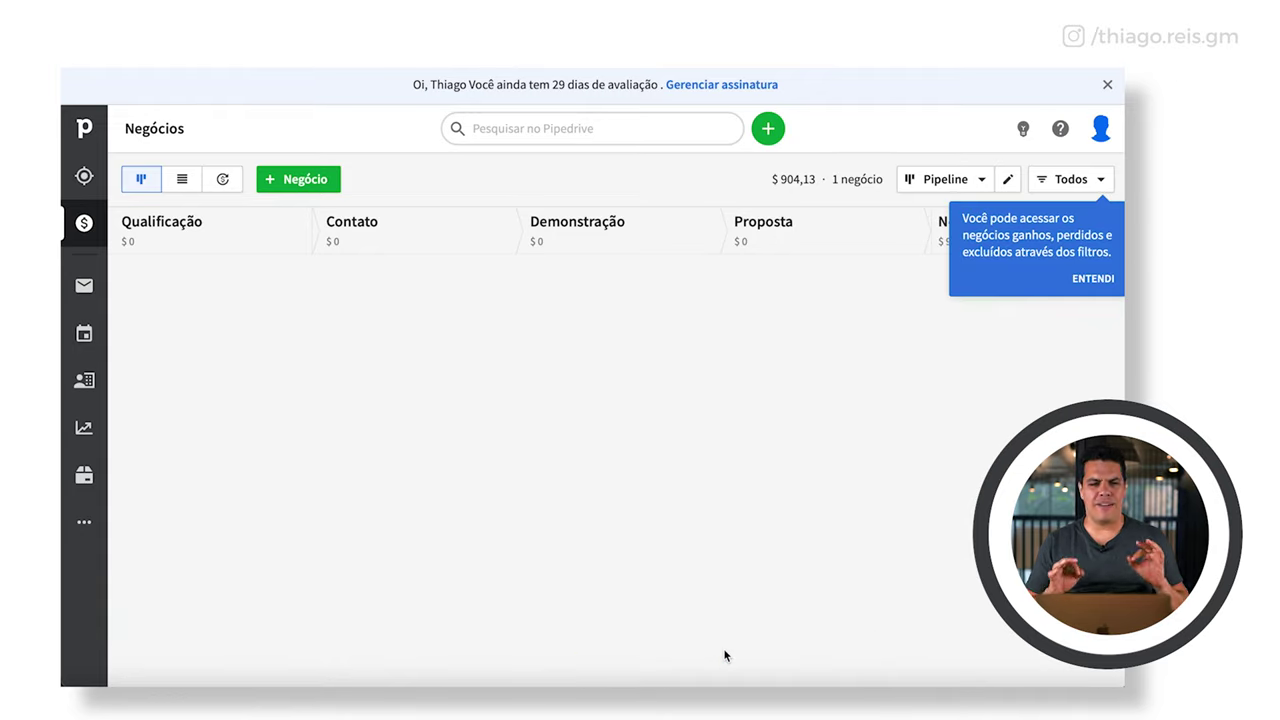